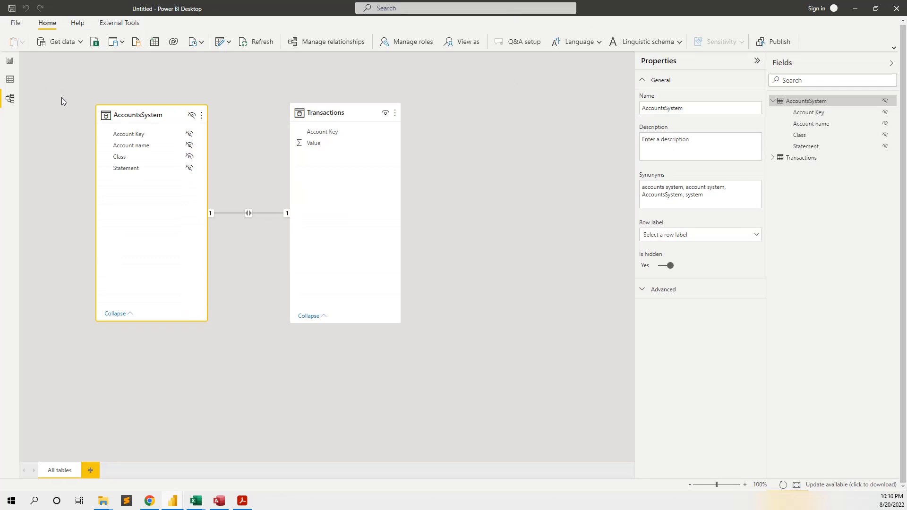
Examine the Transactions and AccountsSystem table data and the relationship between the two tables in the model.
left_click(61, 97)
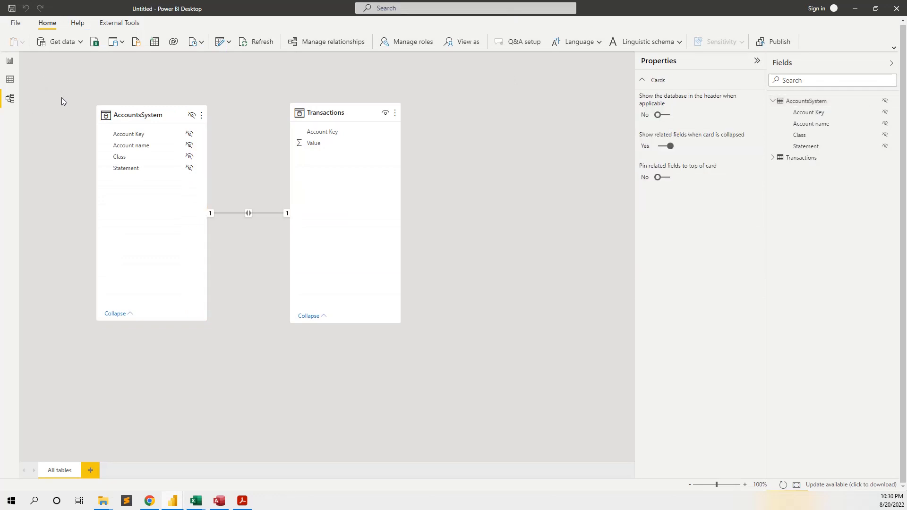
left_click(12, 80)
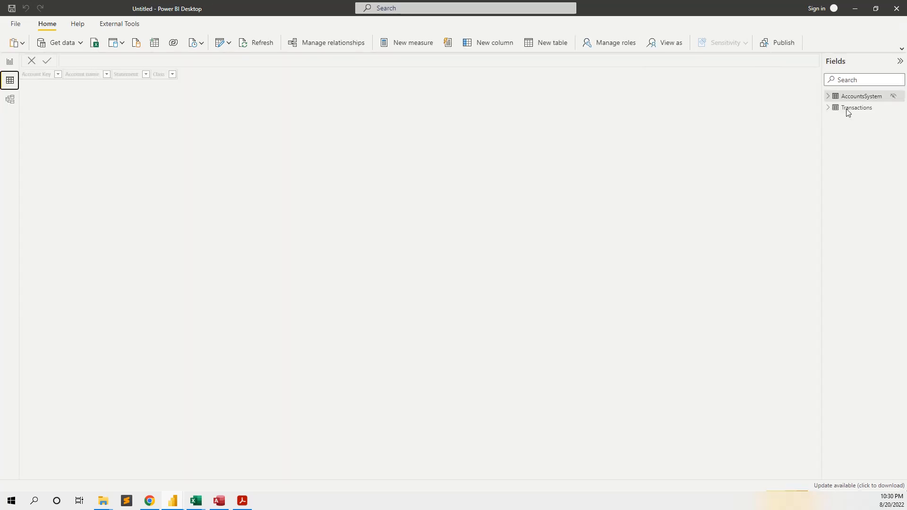
left_click(847, 108)
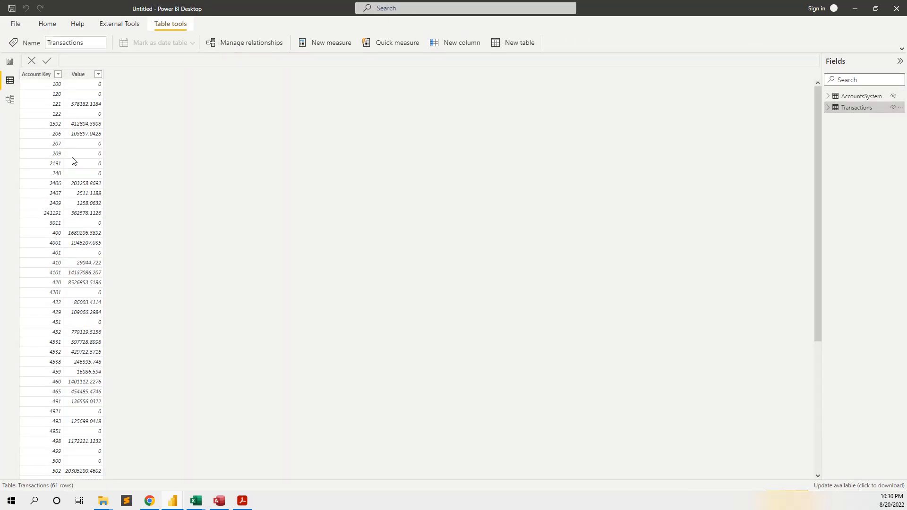
left_click(859, 101)
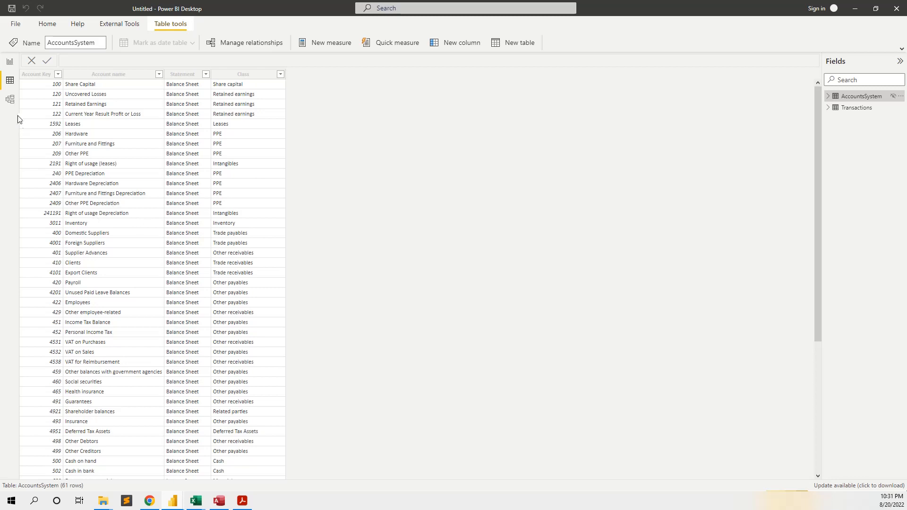
left_click(10, 99)
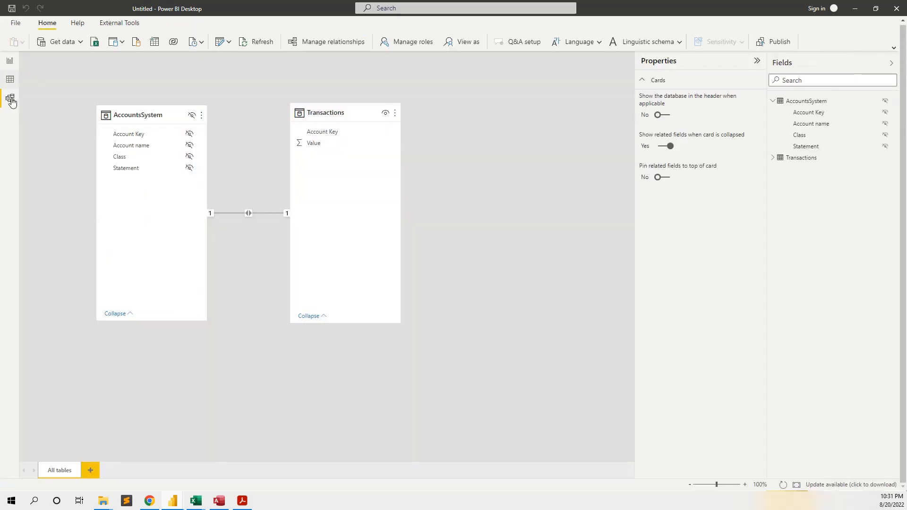
left_click(230, 213)
left_click(144, 118)
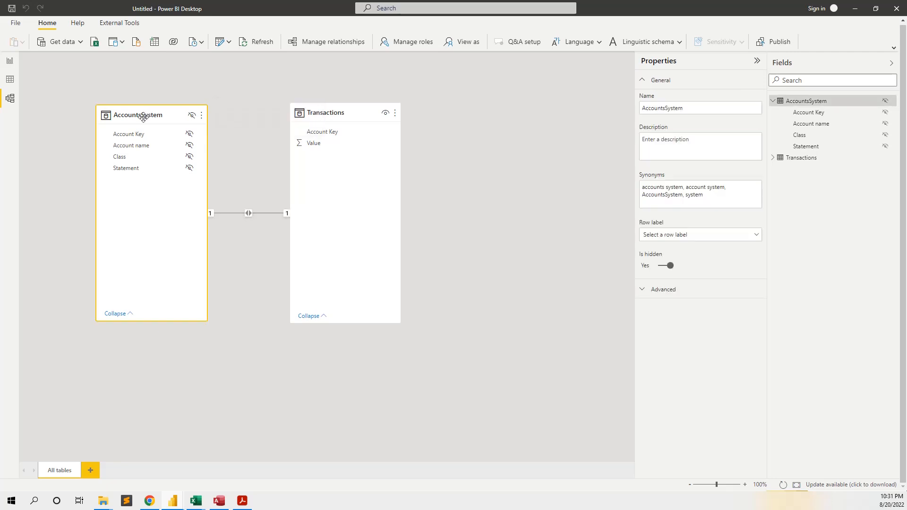
left_click(10, 79)
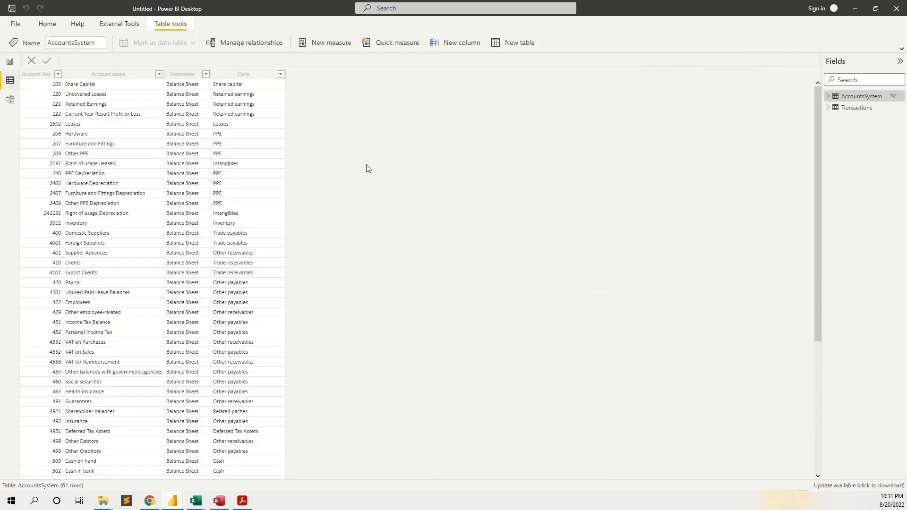
Inspect the Access database file path in the Source step of the AccountsSystem query, then leave the query editor.
right_click(852, 98)
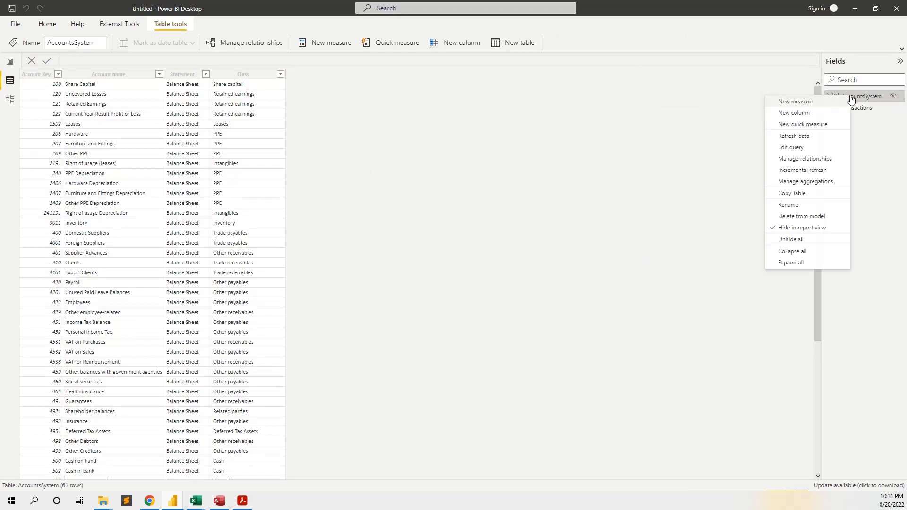
left_click(819, 151)
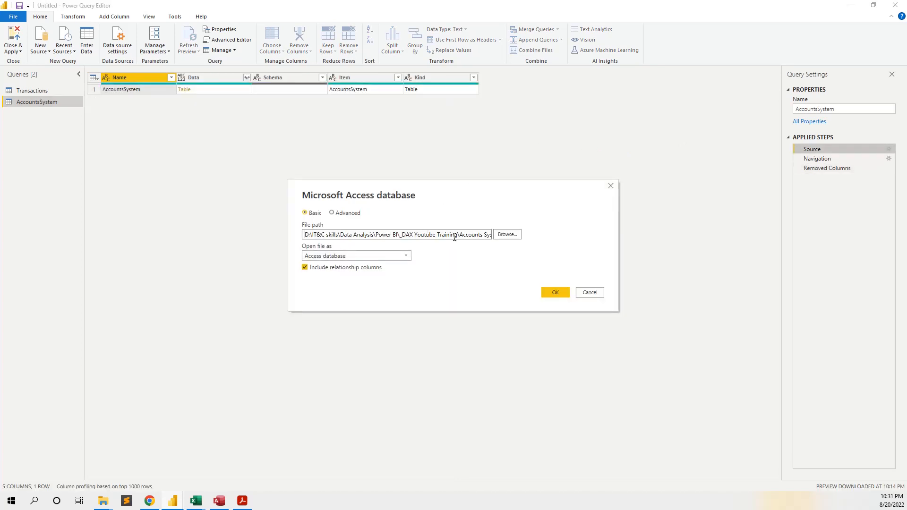
left_click_drag(455, 236, 488, 246)
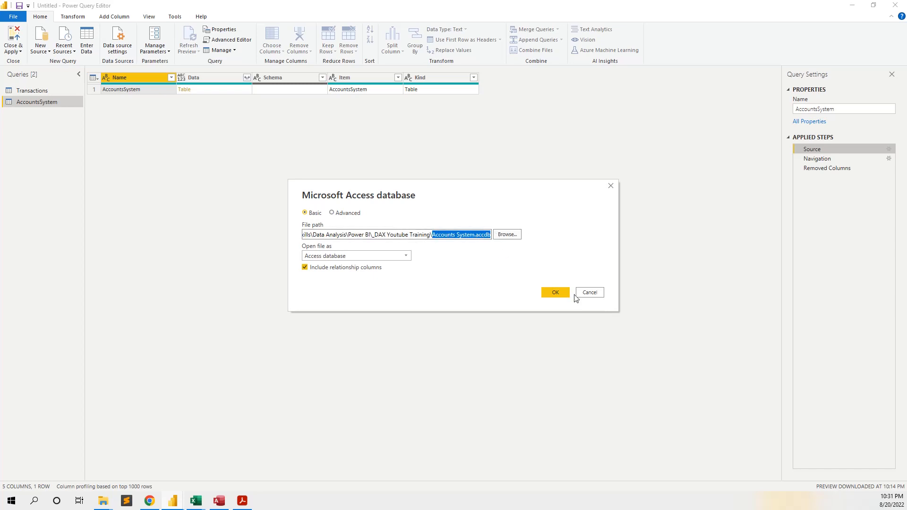
left_click(590, 292)
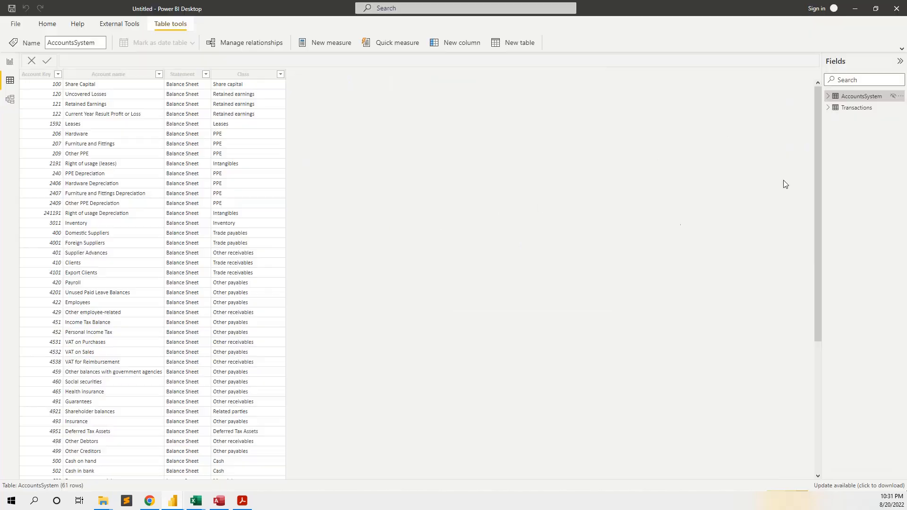
Review the Transactions table data and the report page listing values by class and account name.
left_click(857, 110)
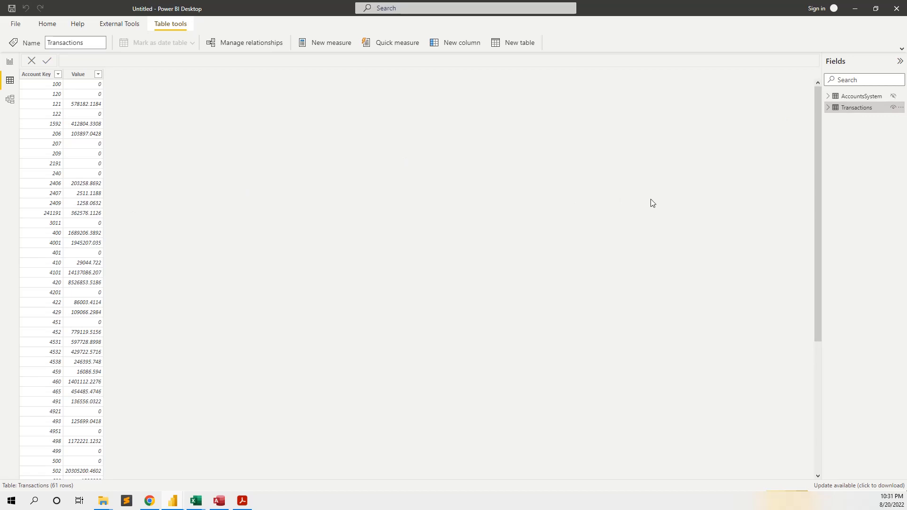
left_click(9, 61)
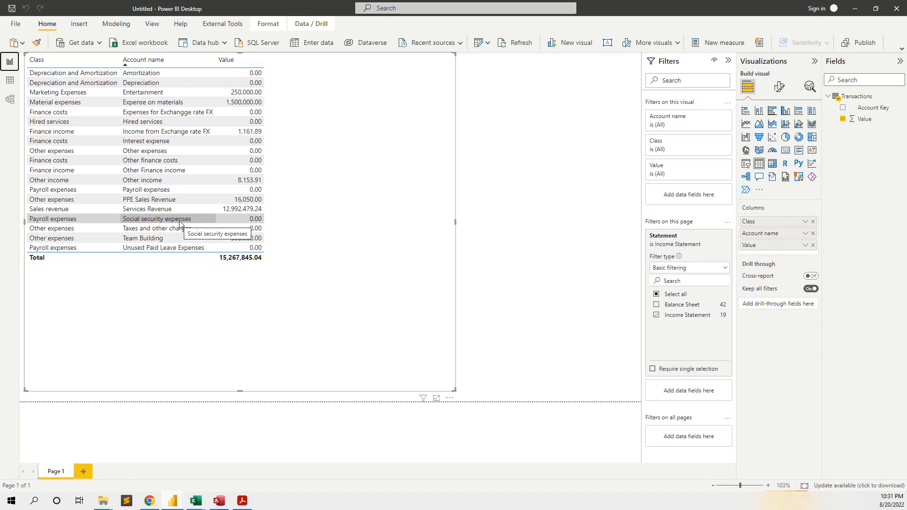
Switch to Excel and compare the highlighted accounts' classes in AccountsSystemMapping.xlsx with those in AccountsManualMapping.xlsx.
mouse_move(193, 507)
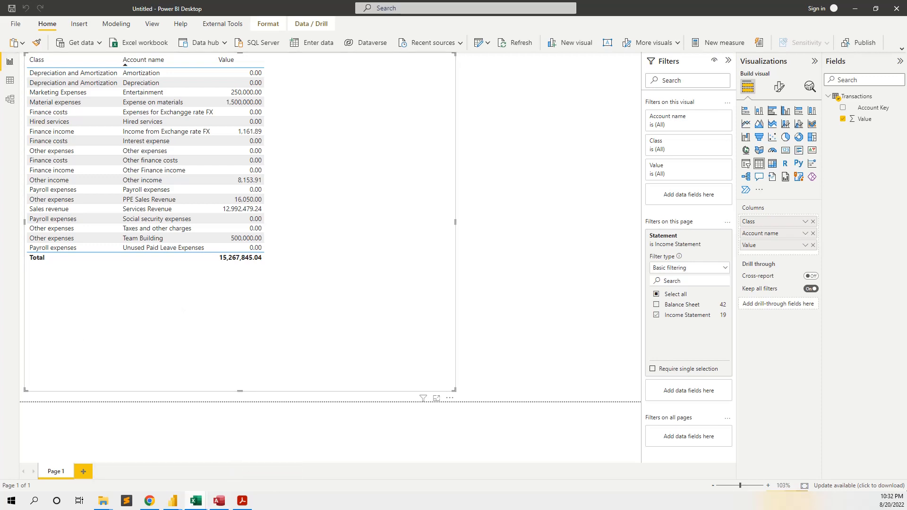
left_click_drag(0, 10, 524, 93)
left_click(701, 93)
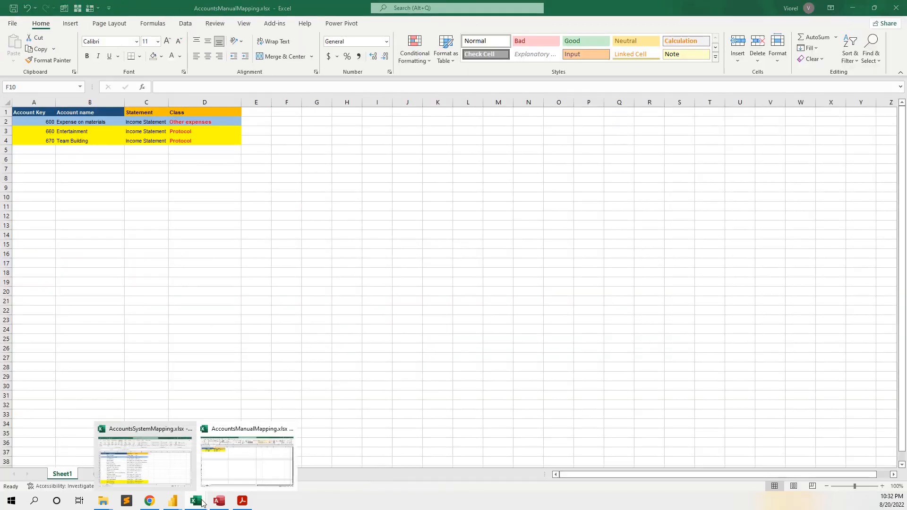
left_click(171, 471)
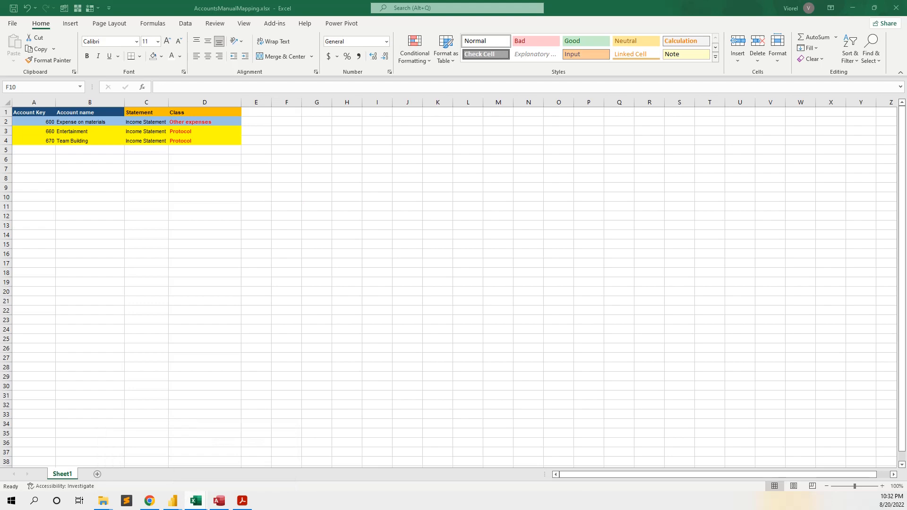
left_click_drag(0, 12, 655, 44)
left_click(817, 38)
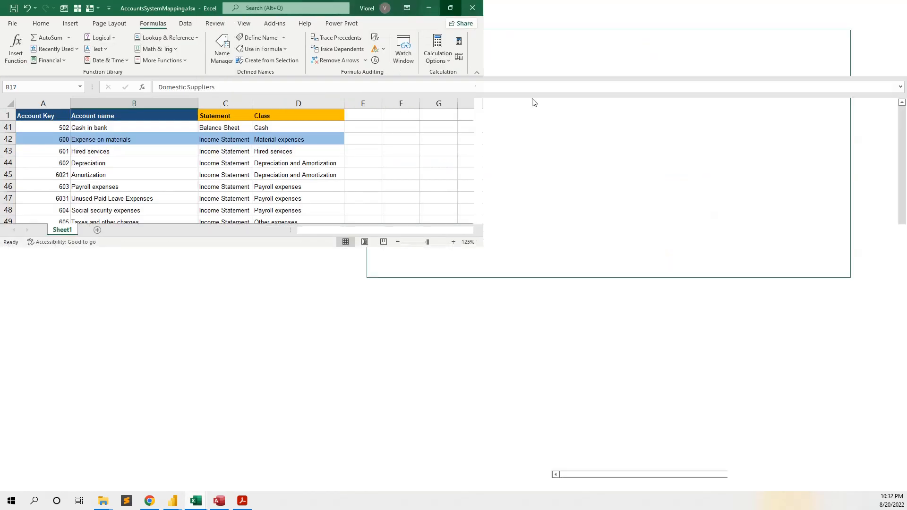
scroll(387, 282, "up", 10)
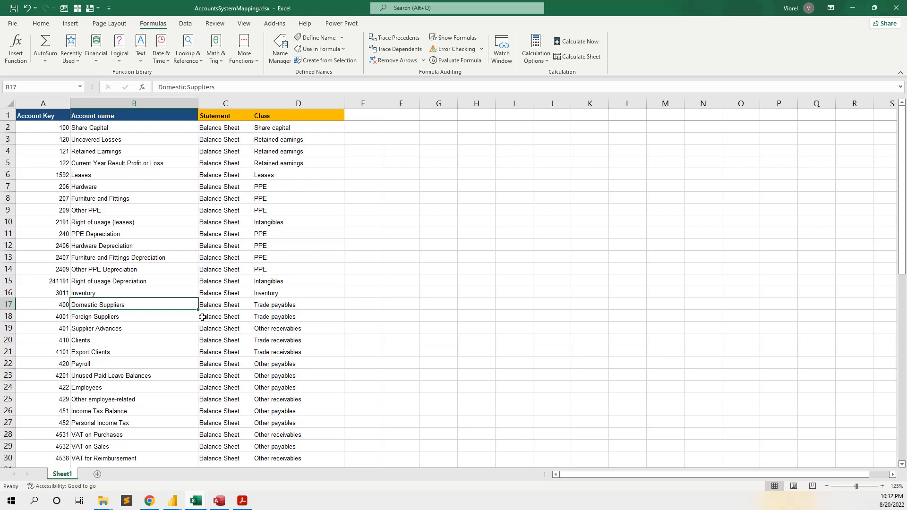
scroll(202, 317, "down", 12)
scroll(203, 317, "up", 12)
scroll(202, 317, "down", 9)
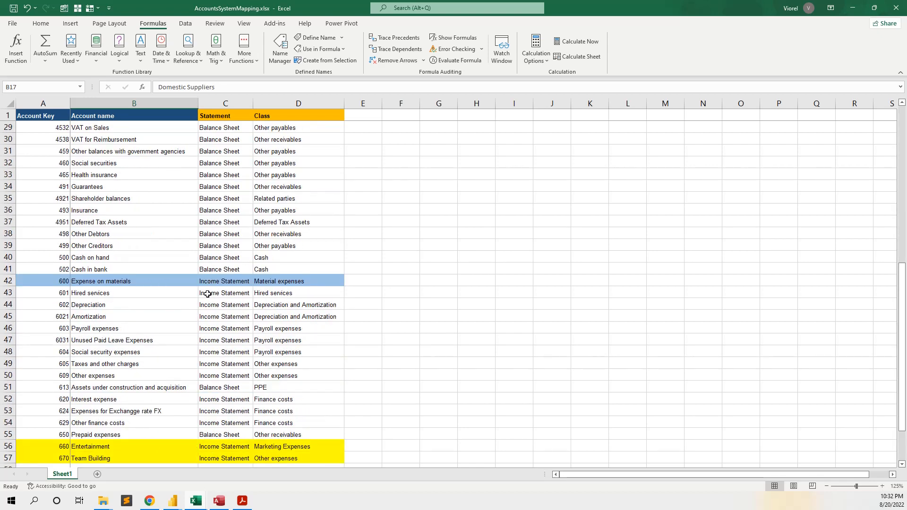
scroll(269, 296, "down", 3)
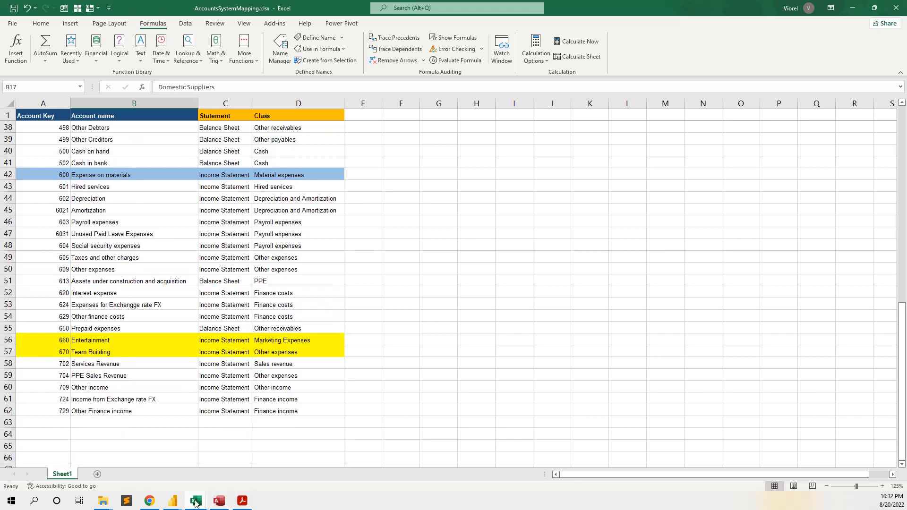
mouse_move(195, 502)
left_click(236, 465)
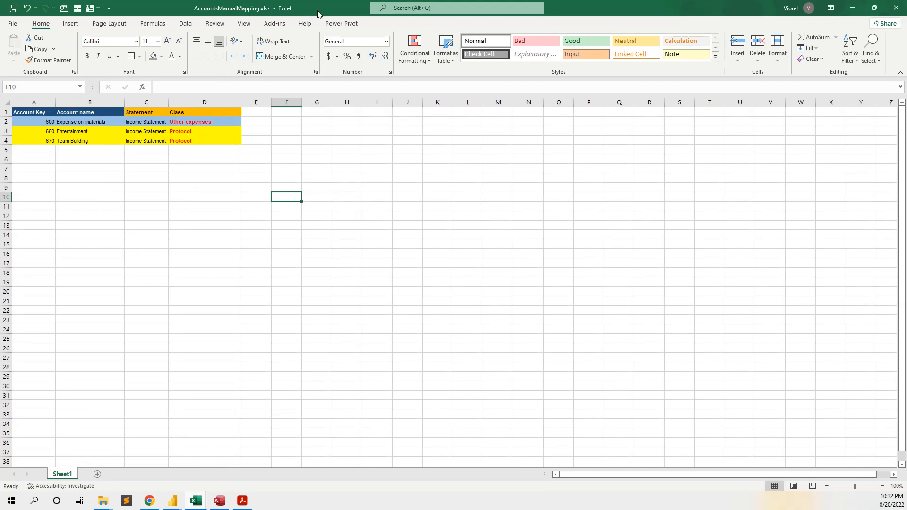
Switch to the untitled Power BI Desktop report and load the ManualAccounts table from the AccountsManualMapping.xlsx workbook.
mouse_move(173, 501)
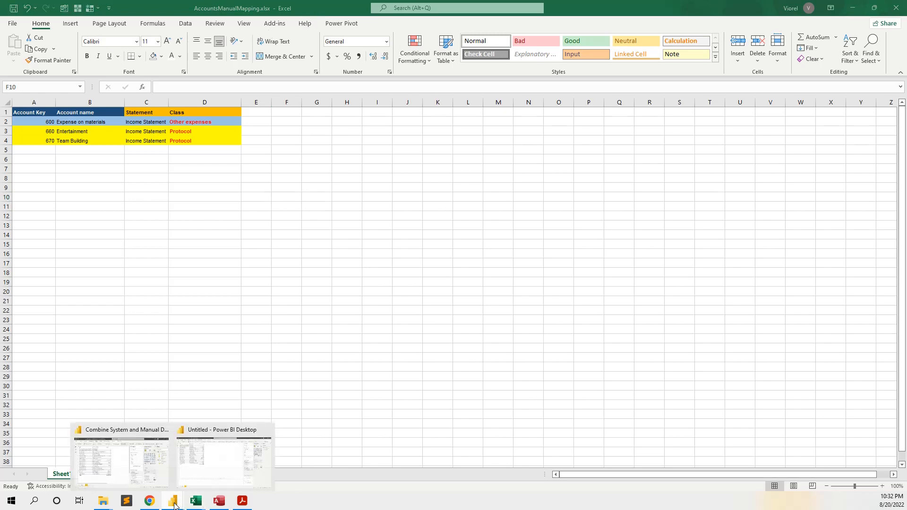
left_click(195, 474)
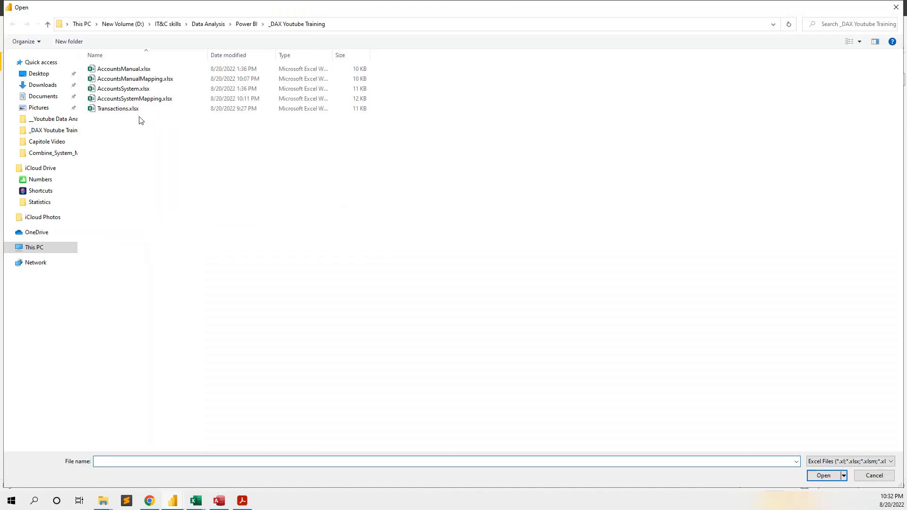
left_click(165, 79)
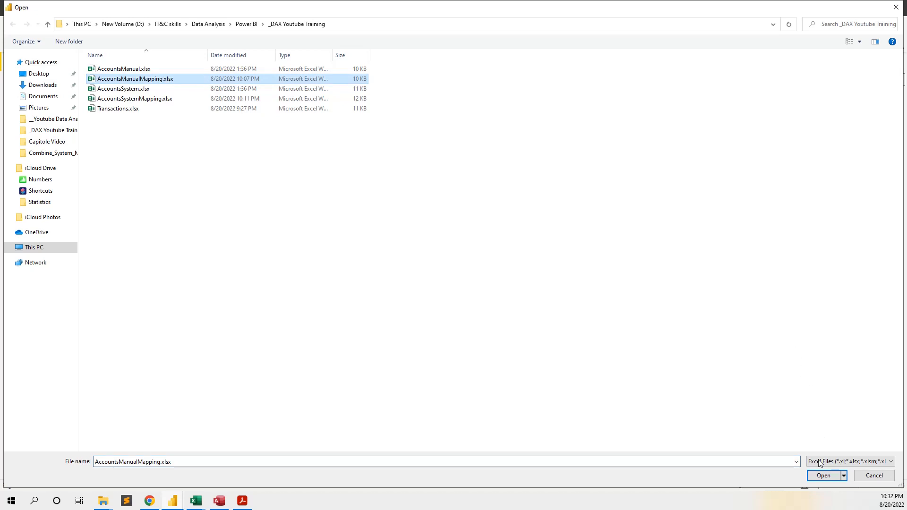
left_click(823, 476)
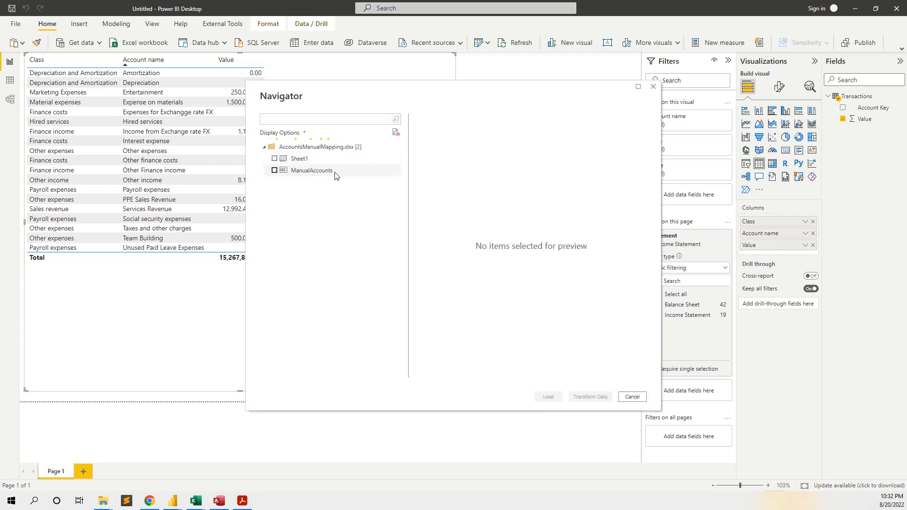
left_click(275, 171)
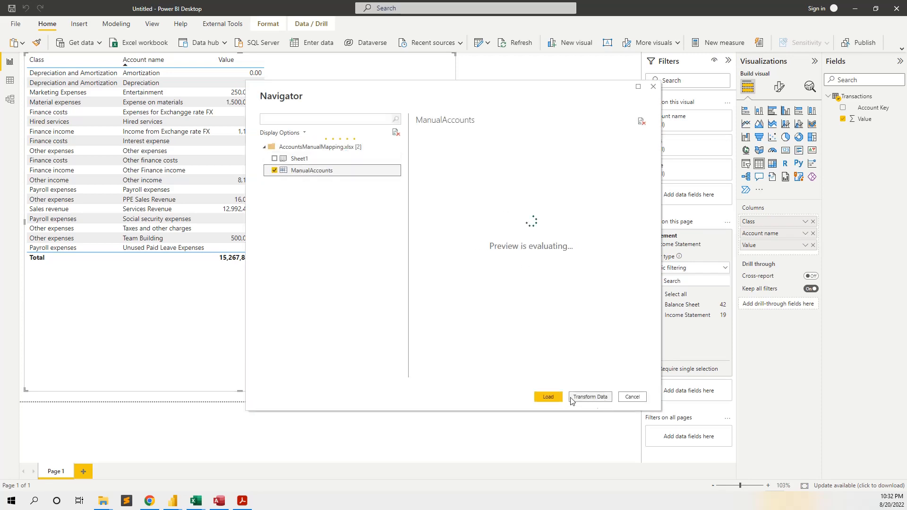
left_click(548, 398)
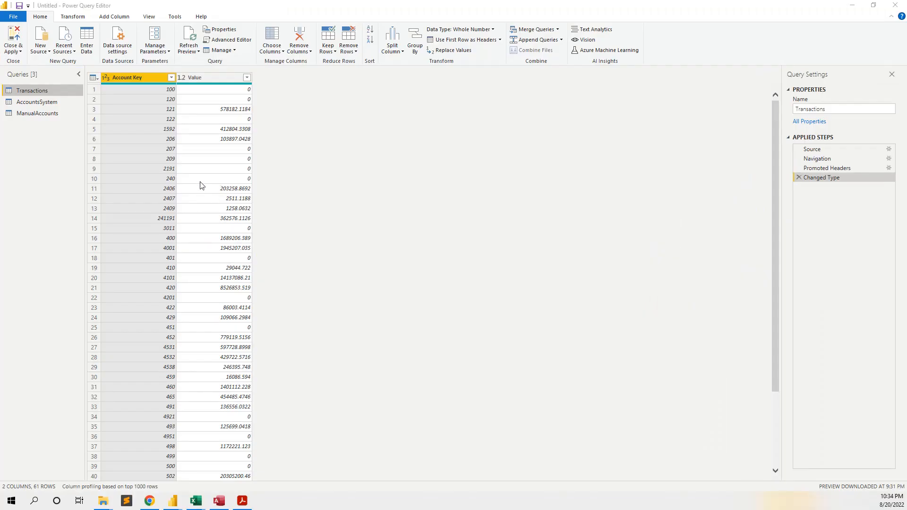
Disable loading of the ManualAccounts query into the report, then close the query editor and apply the changes.
left_click(52, 116)
right_click(51, 115)
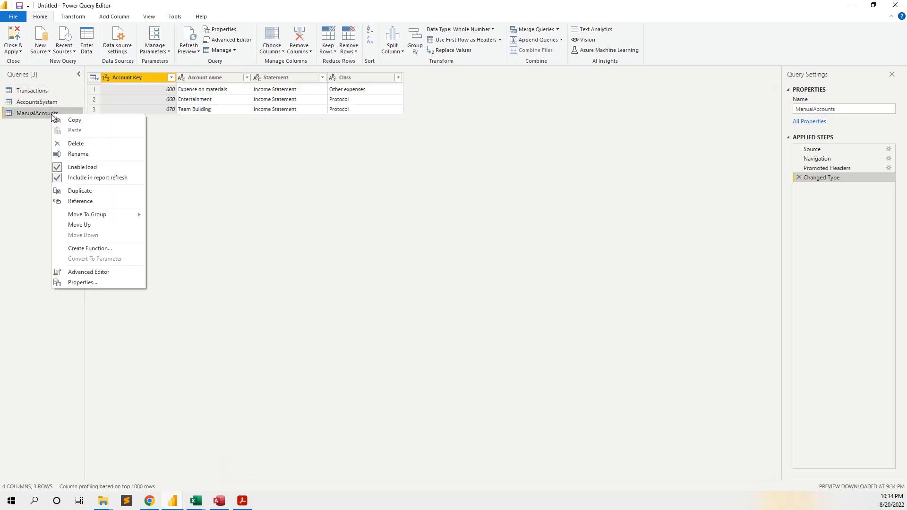
left_click(95, 167)
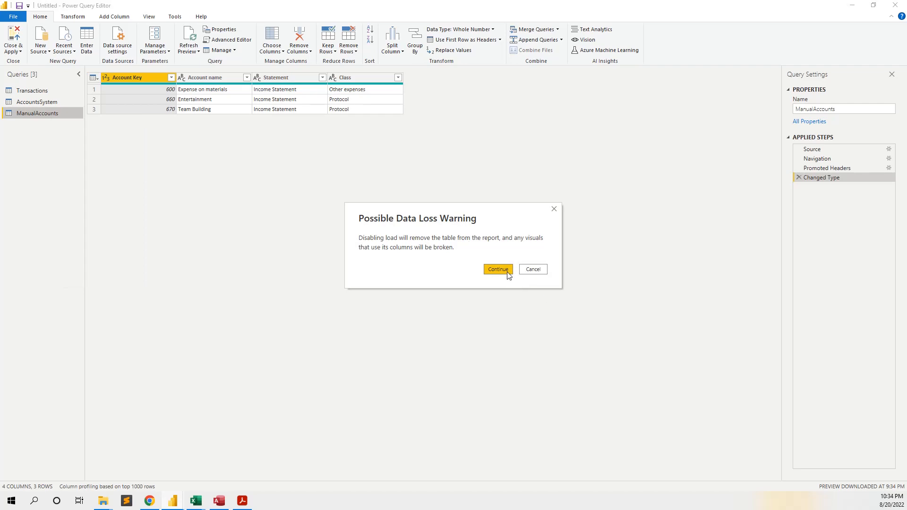
left_click(508, 274)
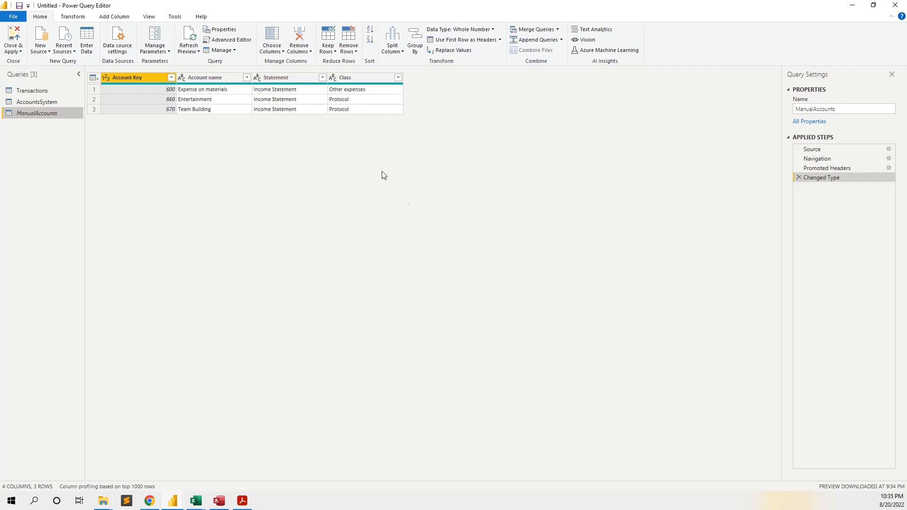
left_click(19, 52)
left_click(33, 61)
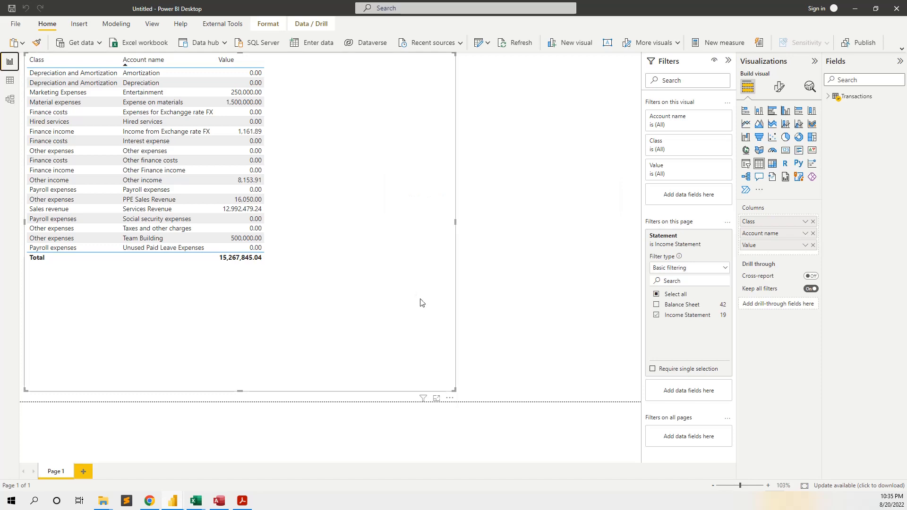
Check the tables in the model and data views, then open the AccountsSystem query for editing.
left_click(10, 99)
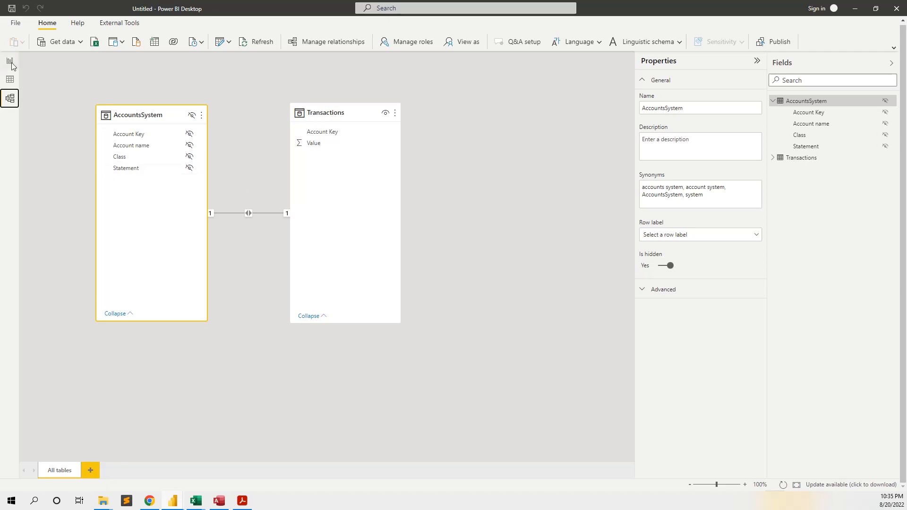
left_click(10, 81)
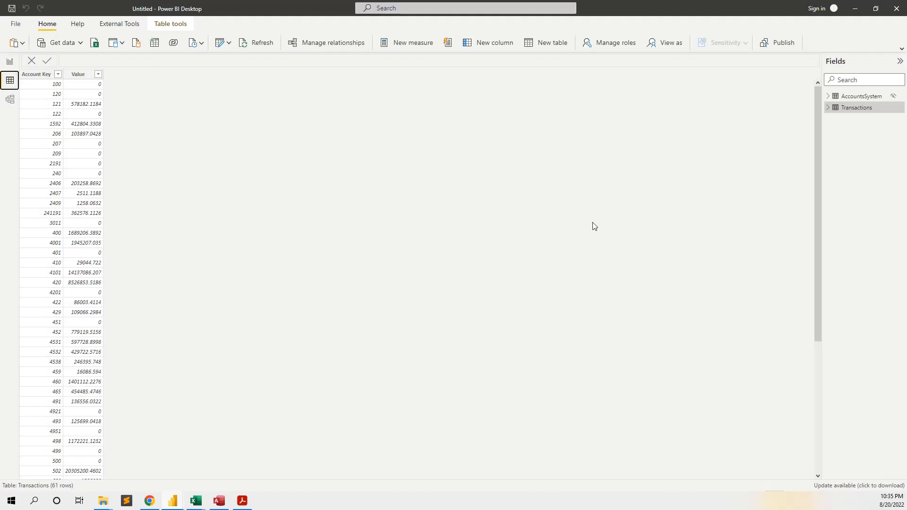
right_click(858, 101)
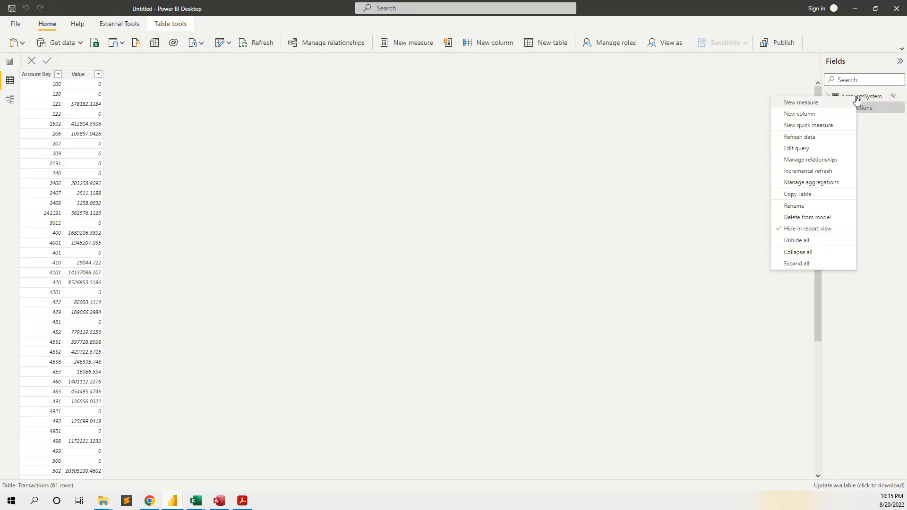
left_click(804, 149)
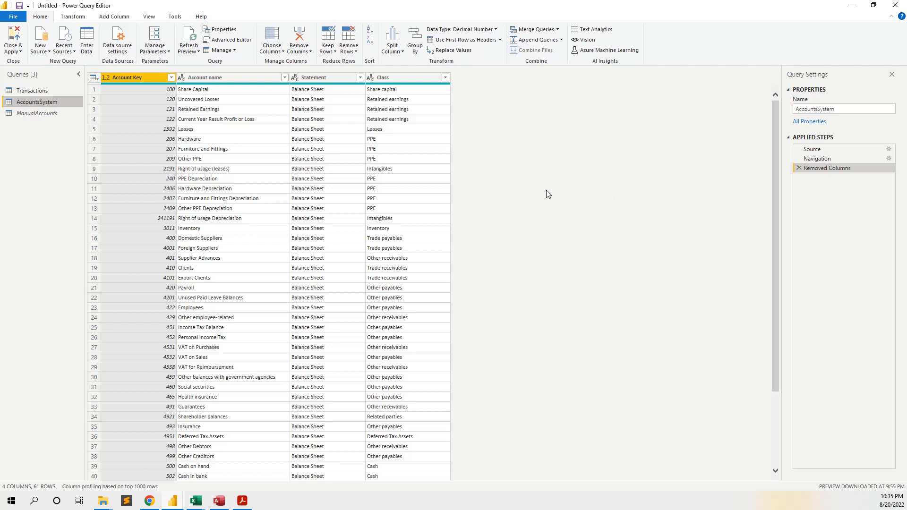
Start merging the AccountsSystem query with the ManualAccounts table, matching both on the Account Key column.
left_click(557, 30)
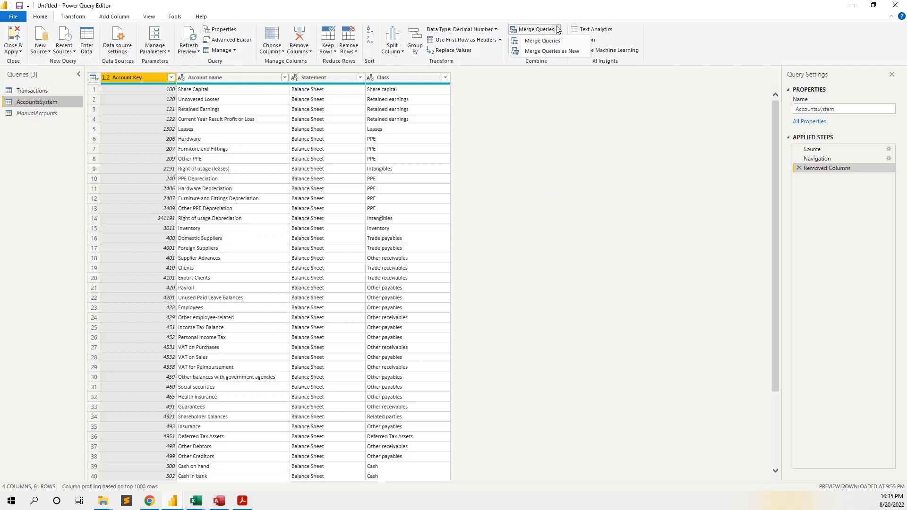
left_click(558, 41)
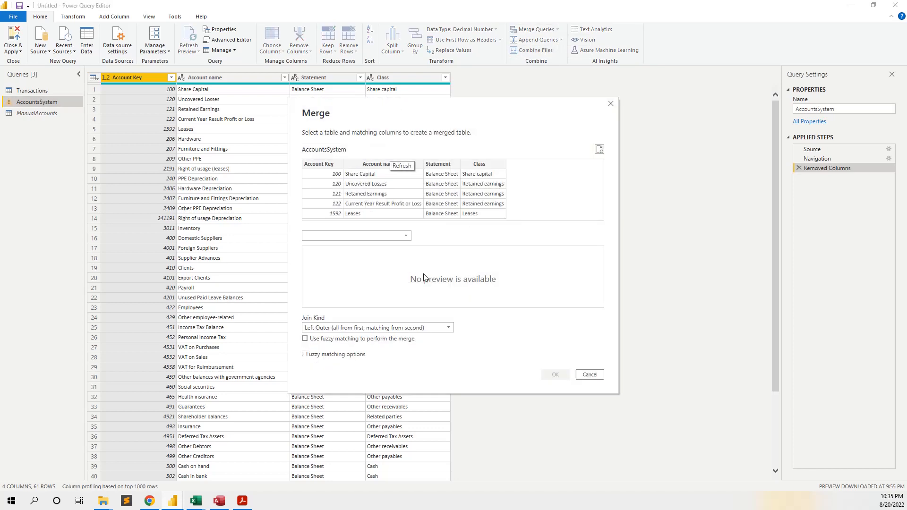
left_click(405, 236)
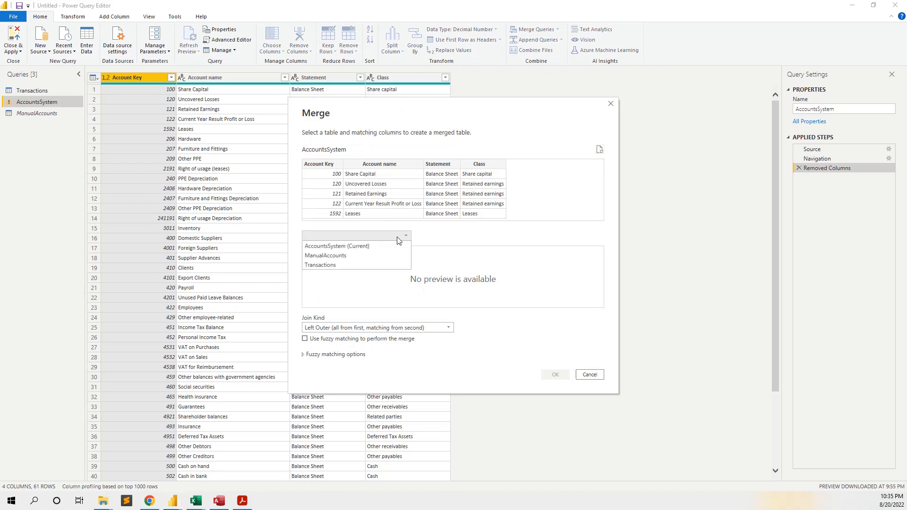
left_click(351, 255)
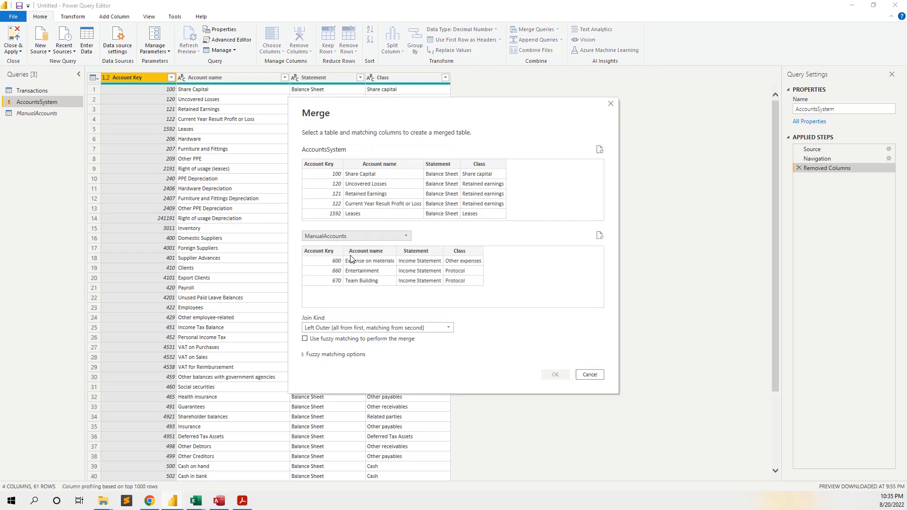
left_click(326, 273)
left_click(324, 176)
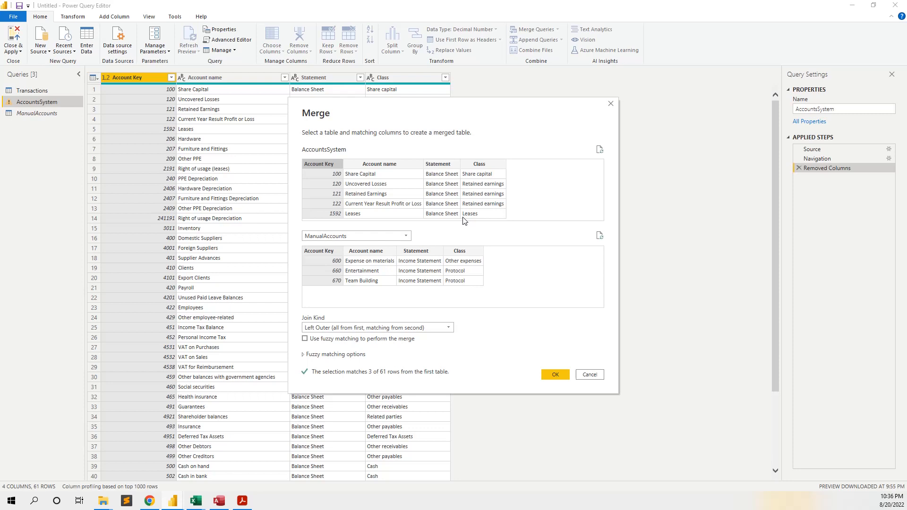
Set the merge's join kind to Left Anti (rows only in first), complete the merge and check the resulting row count.
left_click(393, 329)
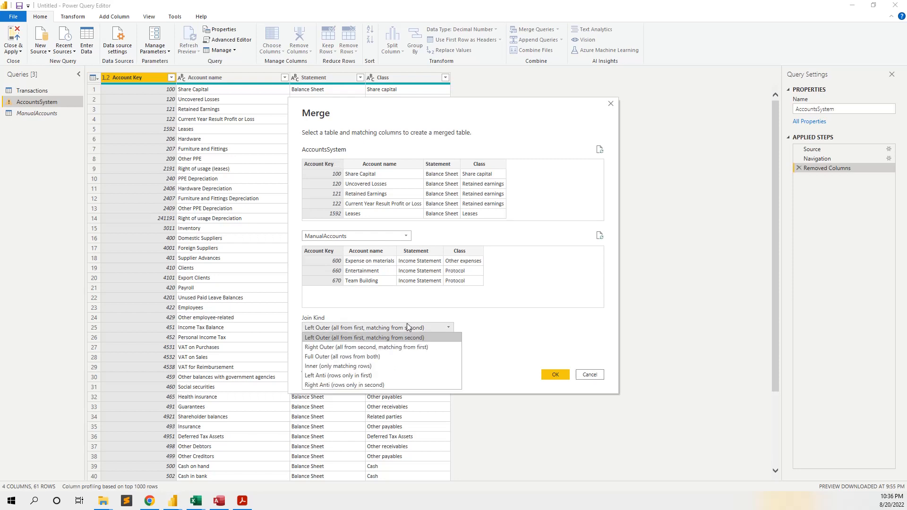
left_click(378, 377)
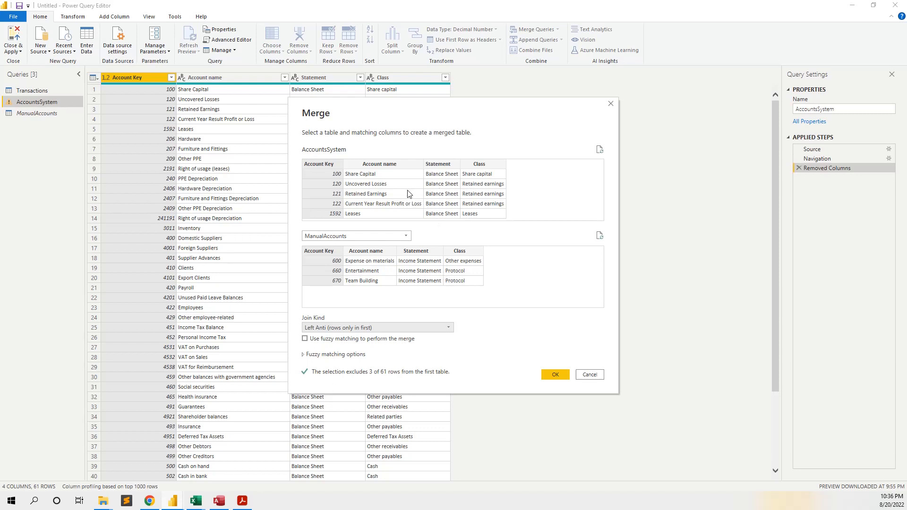
left_click(556, 377)
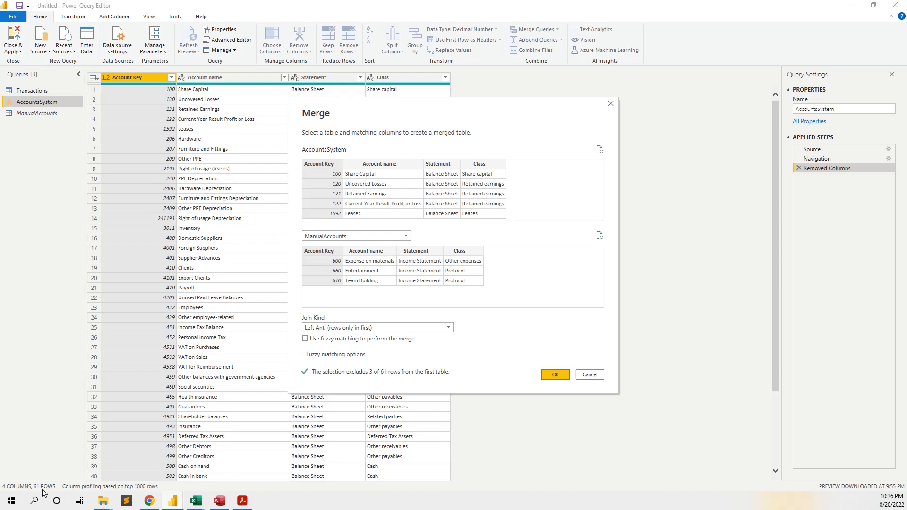
left_click(559, 377)
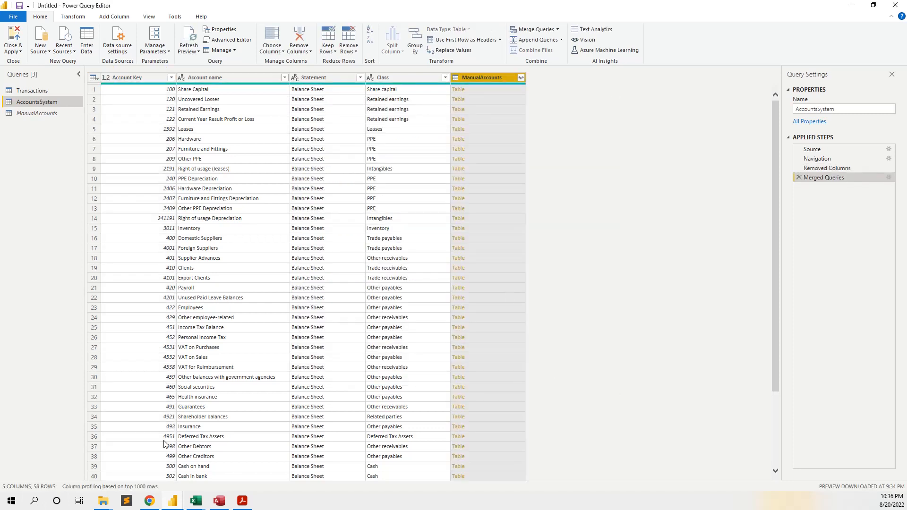
left_click(37, 495)
left_click(38, 489)
Append the ManualAccounts table to the merged AccountsSystem query.
left_click(562, 40)
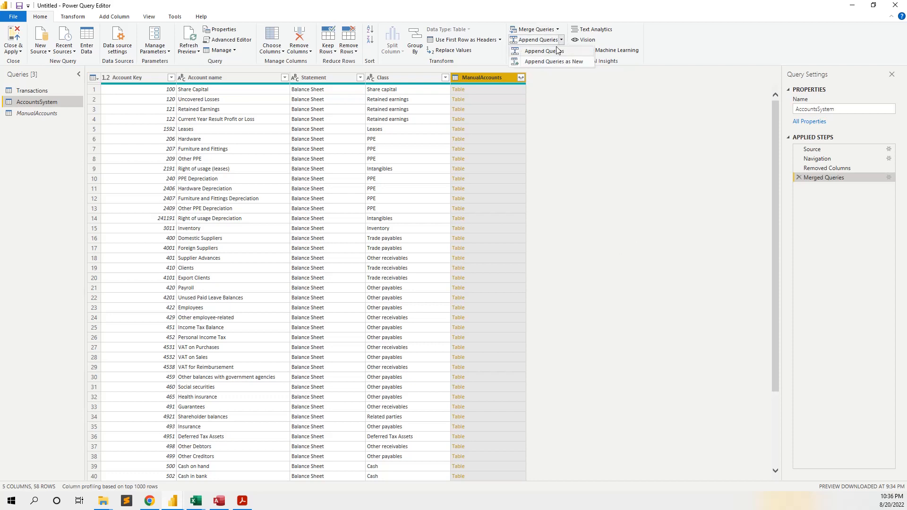
left_click(556, 56)
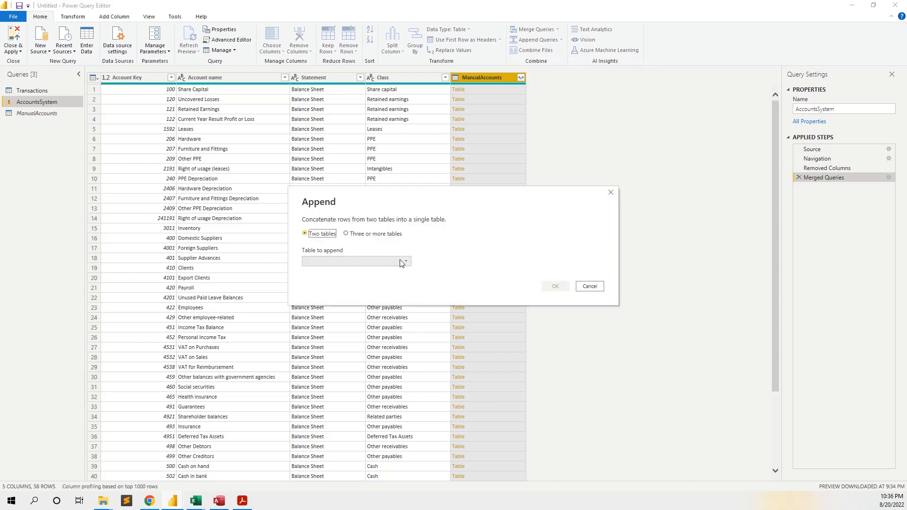
left_click(402, 263)
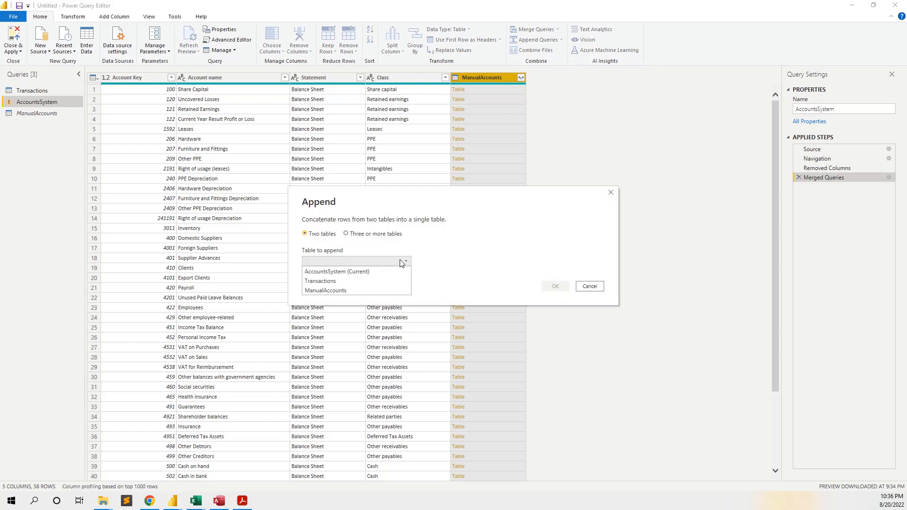
left_click(344, 291)
left_click(555, 286)
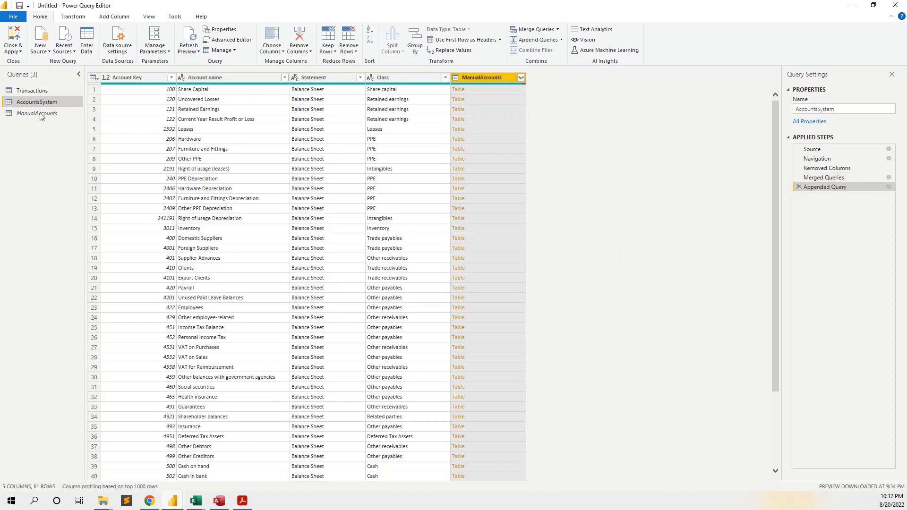
Close the query editor, apply the changes, and go to the report view to check the accounts table visual.
left_click(17, 50)
left_click(30, 63)
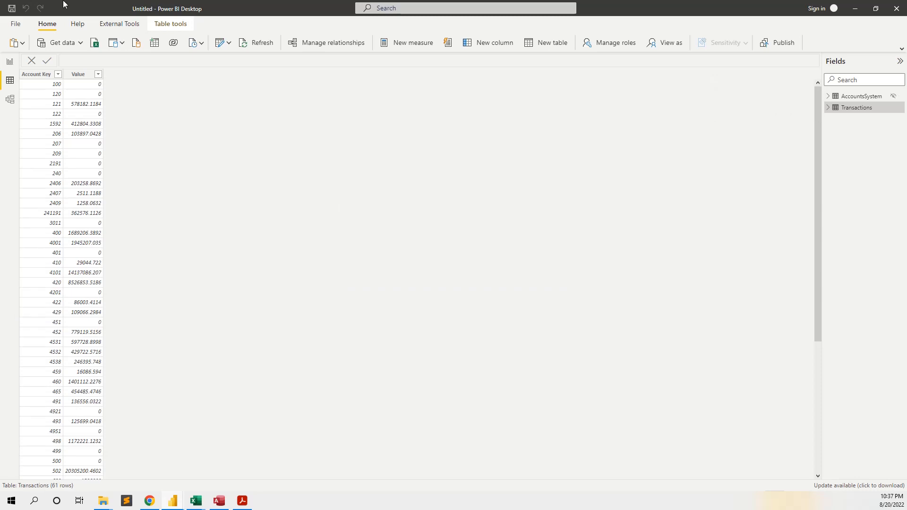
left_click(10, 62)
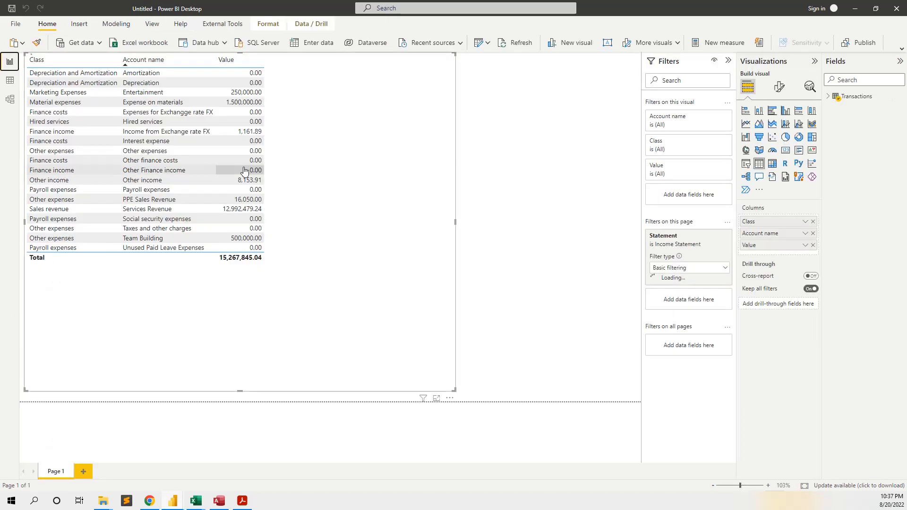